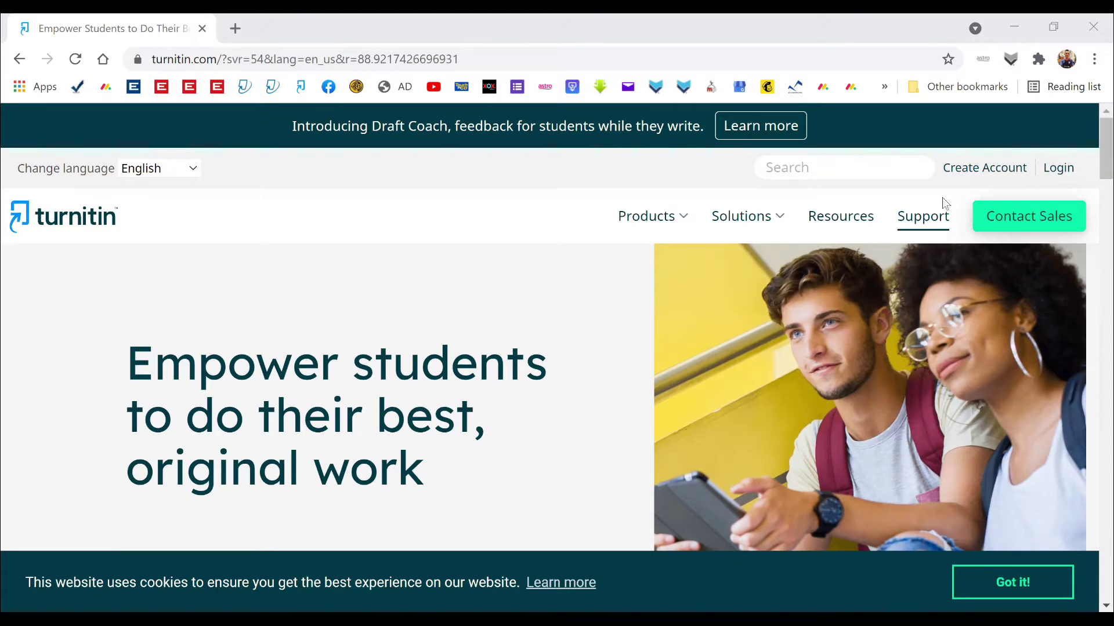
- Start a new Turnitin account and choose the student sign-up option
click(976, 169)
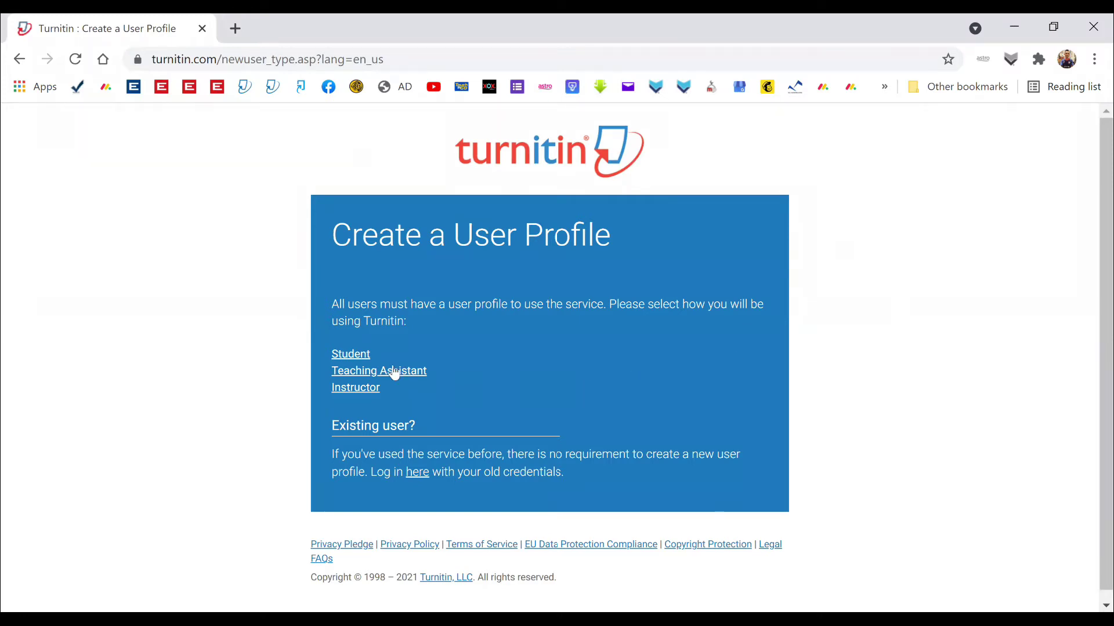
click(351, 355)
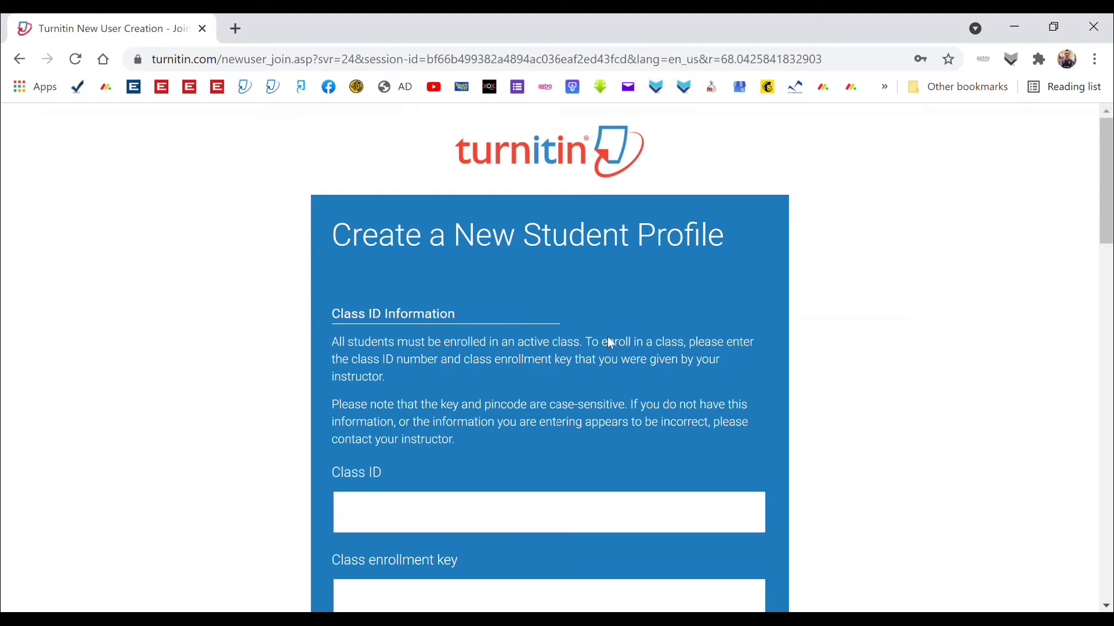
scroll(611, 343, down, 2)
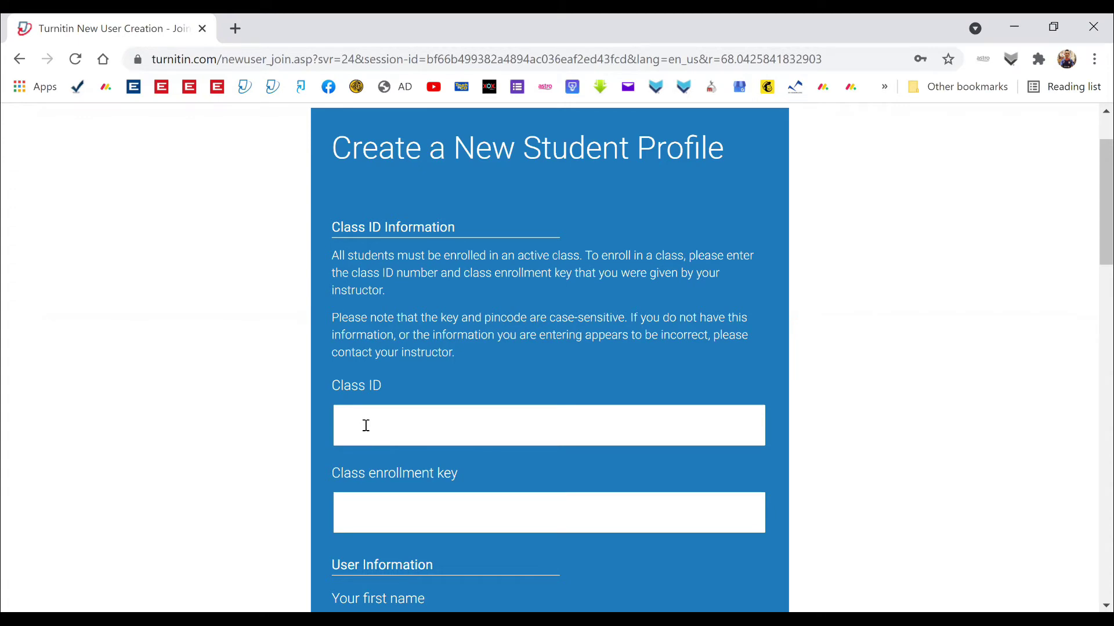
click(366, 426)
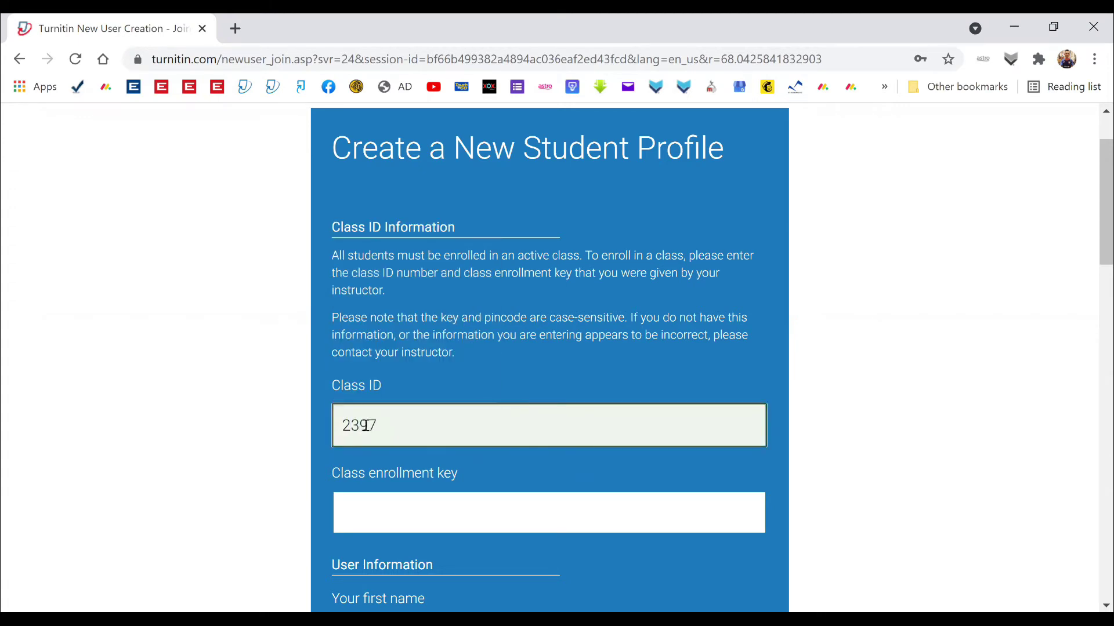
click(366, 505)
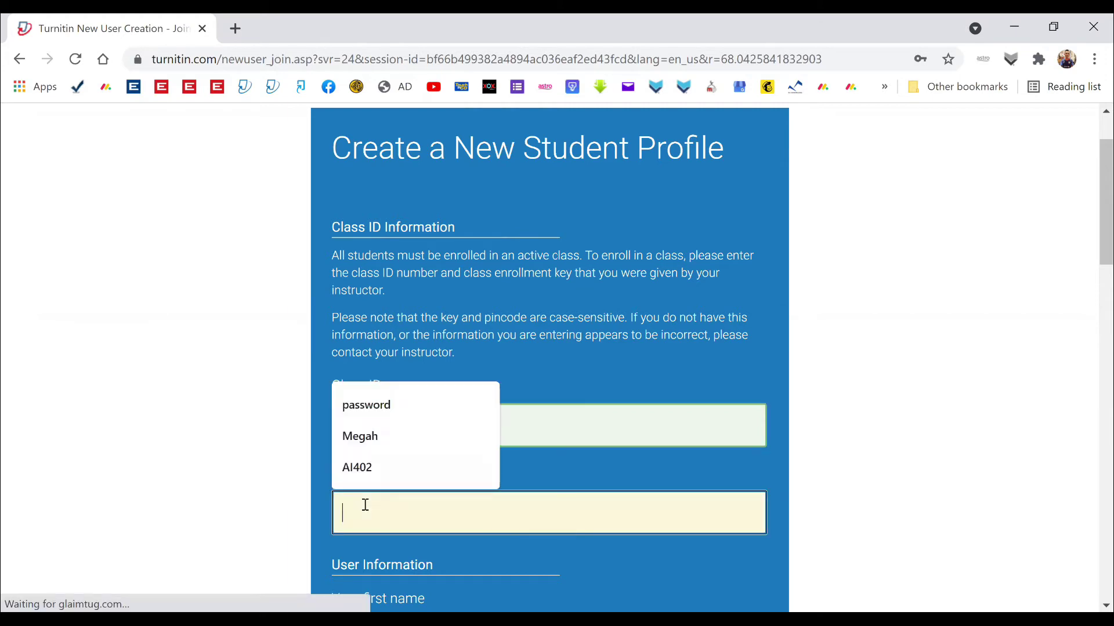
text(PASS)
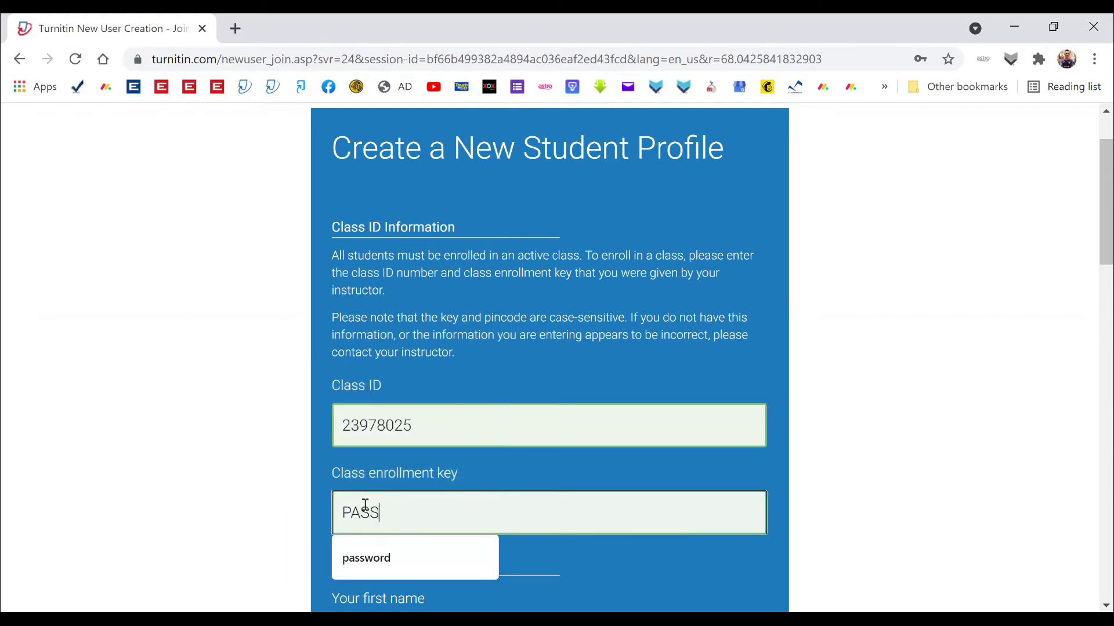
text(WORD)
click(868, 483)
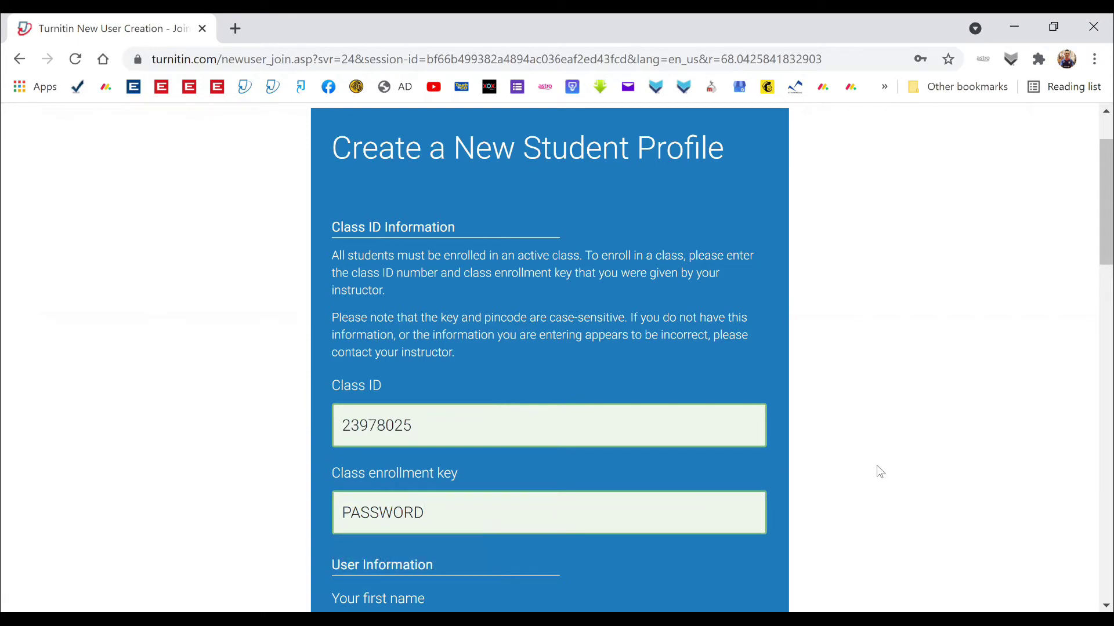
scroll(880, 471, down, 3)
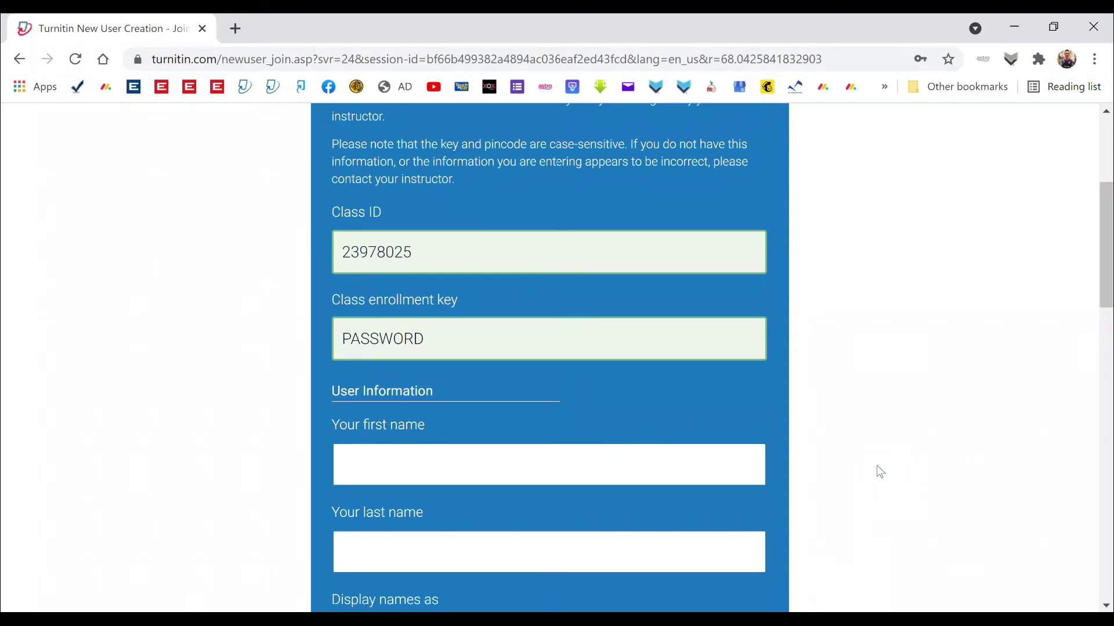
- Fill in the student's first name and last name
scroll(555, 409, down, 2)
click(414, 373)
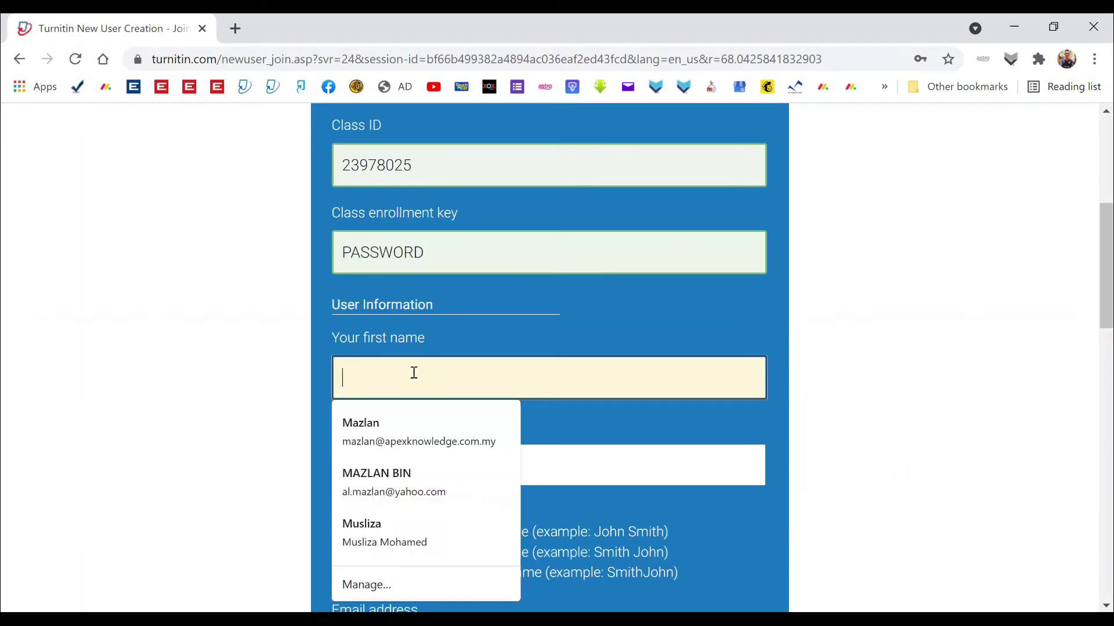
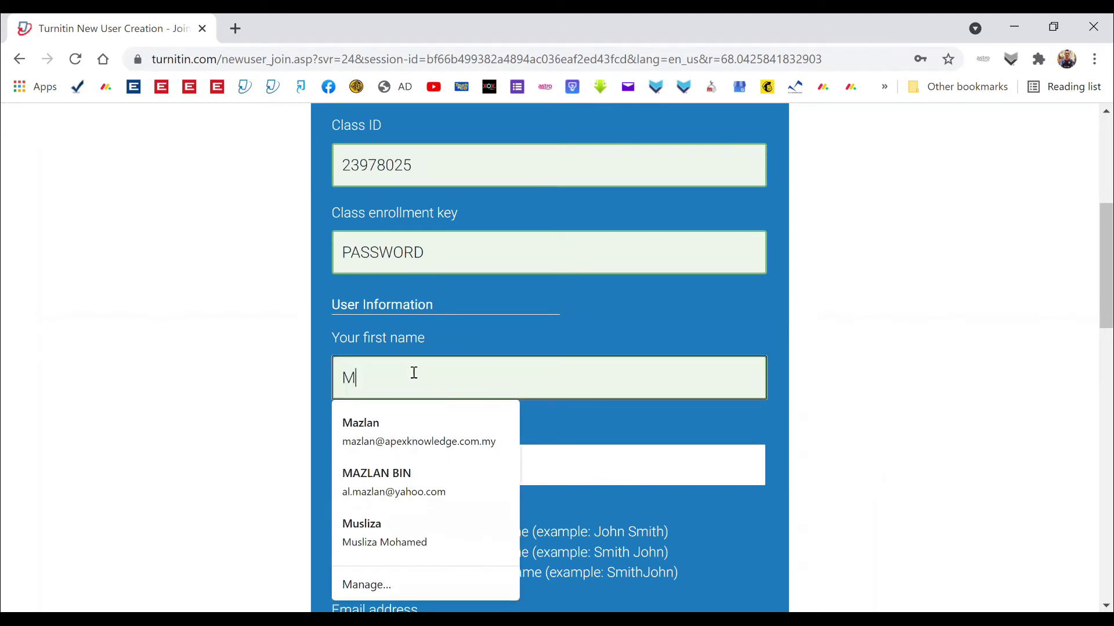
key(Tab)
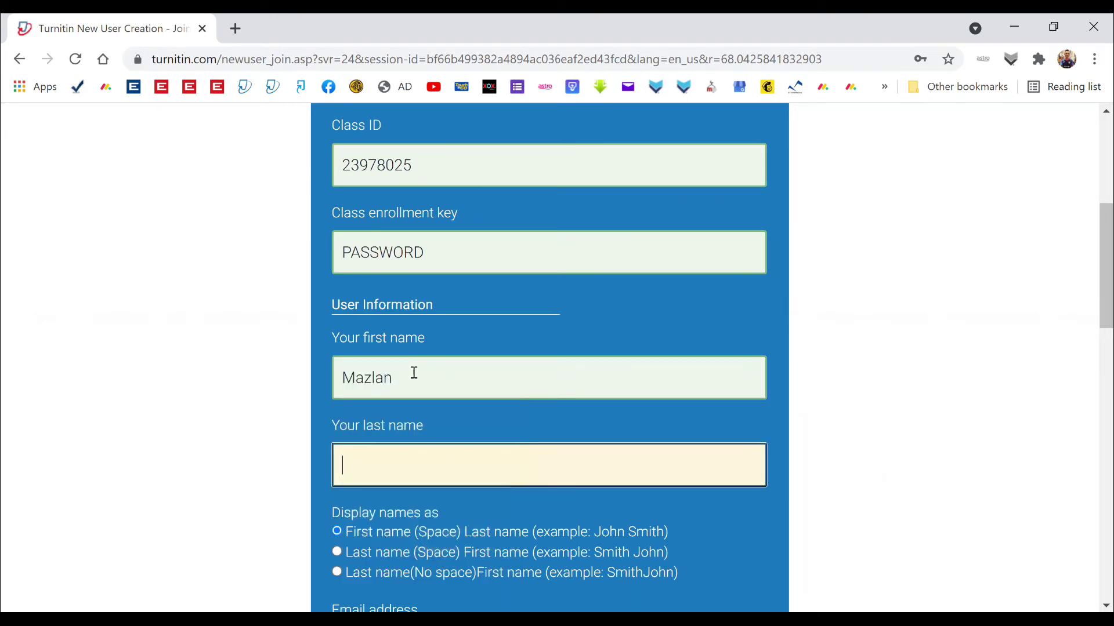
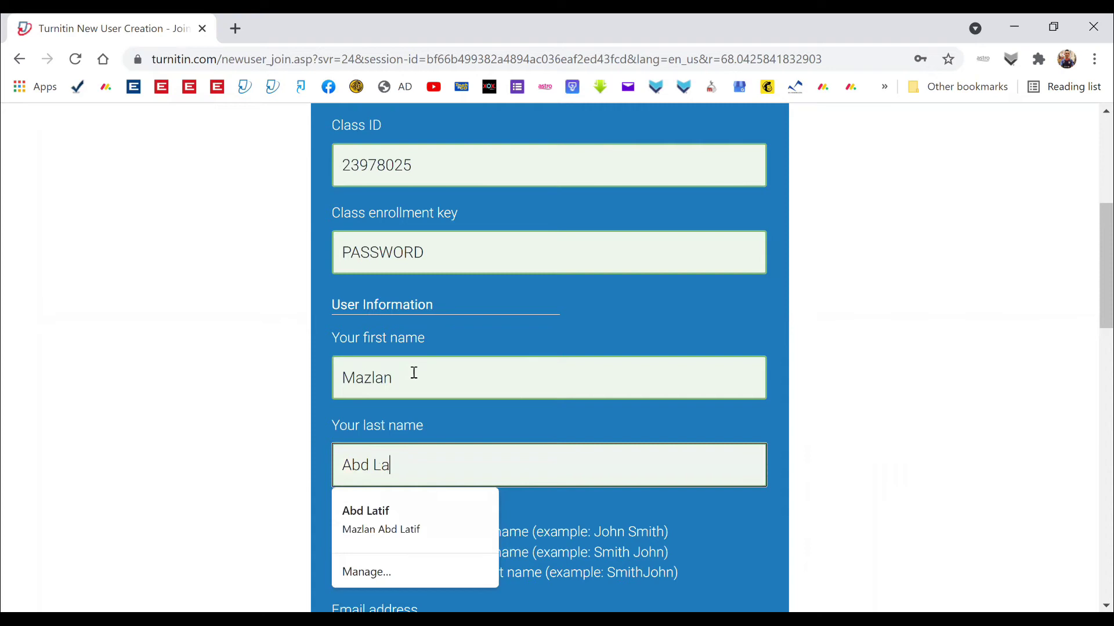
click(260, 385)
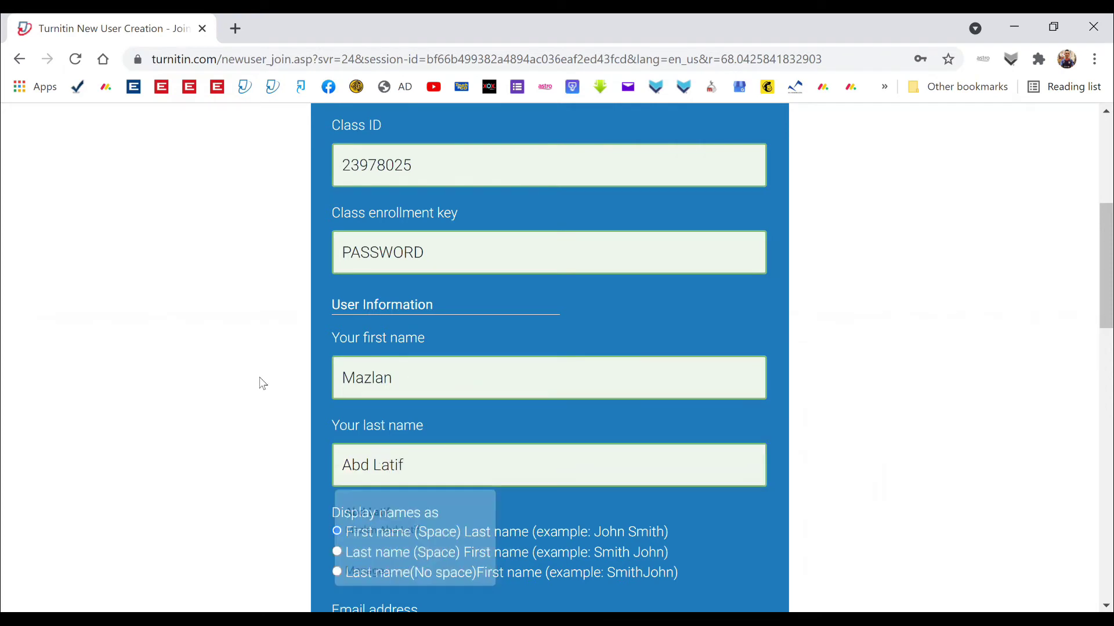
scroll(259, 380, down, 4)
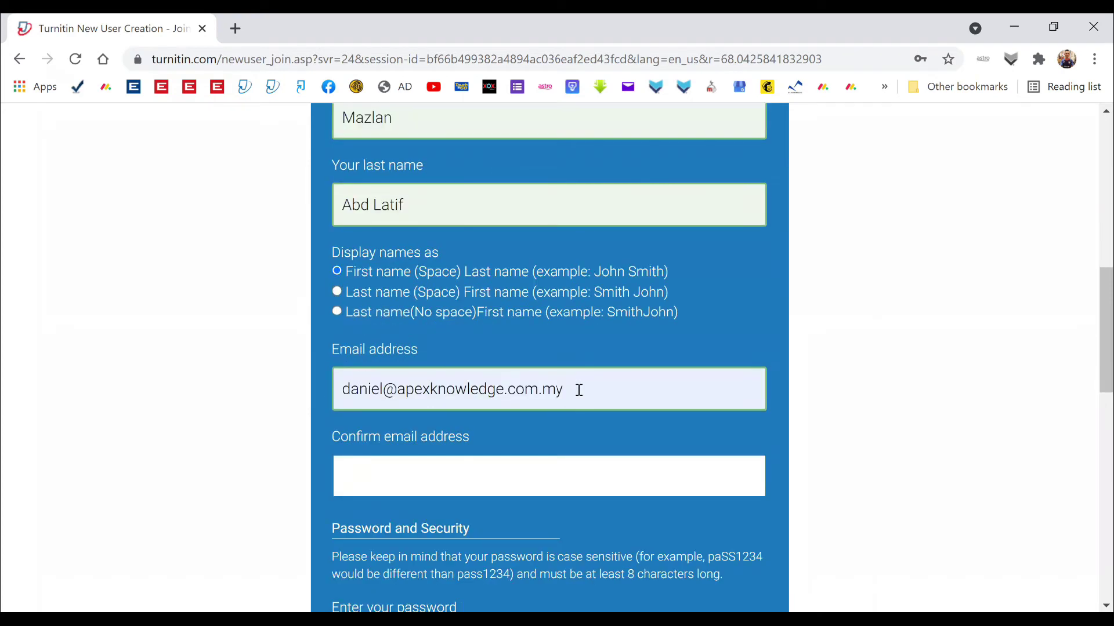
- Replace the prefilled e-mail with the student's address, confirm it, and paste the account password
click(577, 390)
key(ctrl+a)
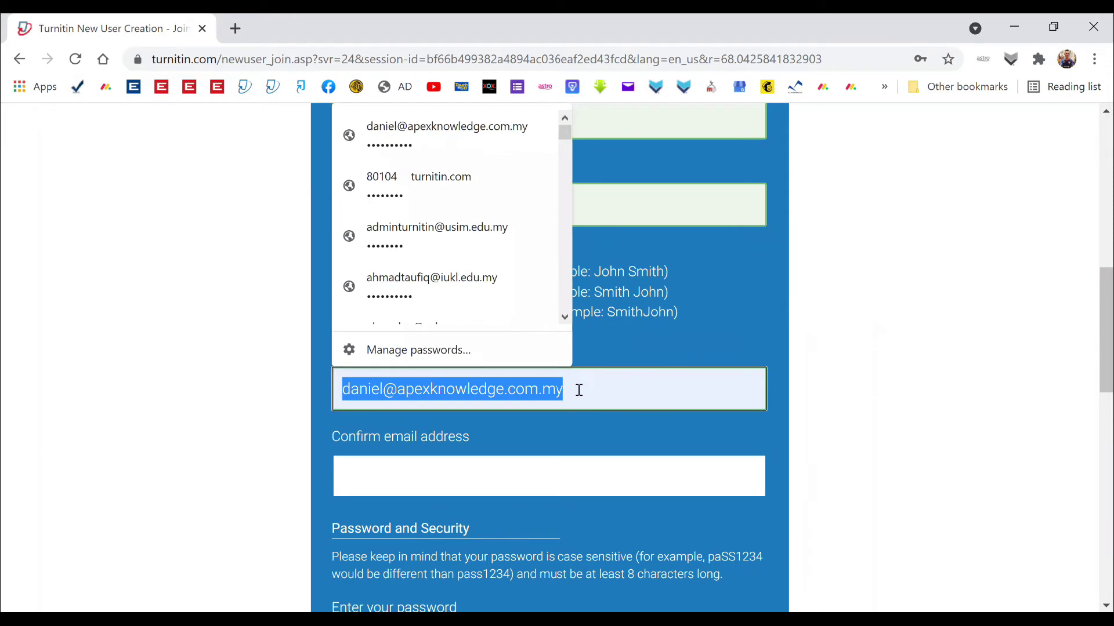
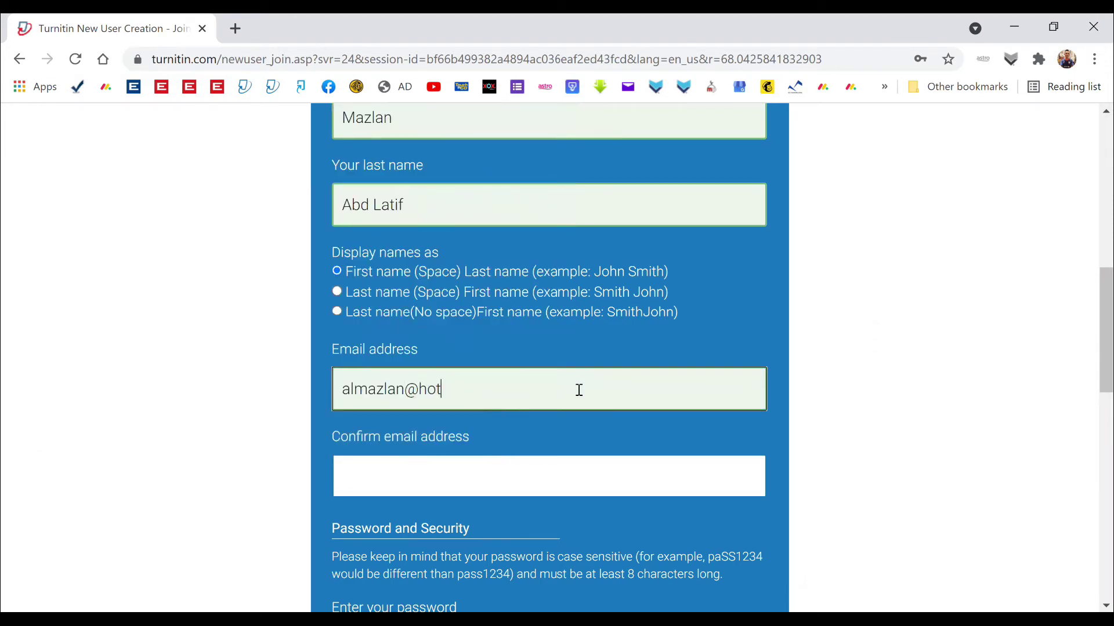
key(ctrl+a)
key(ctrl+c)
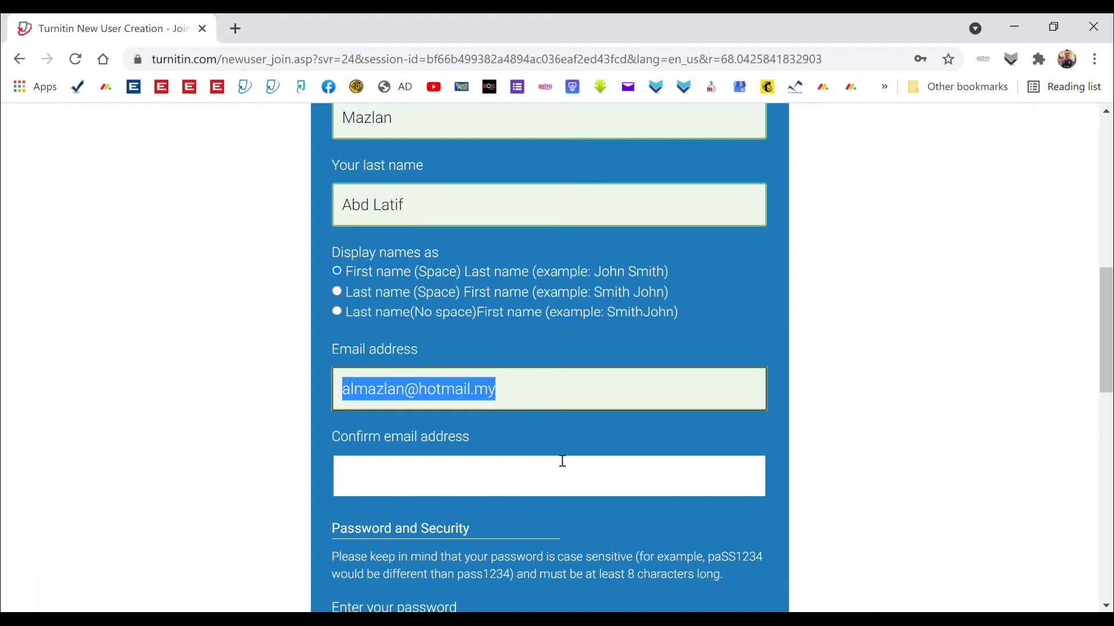
click(562, 461)
key(ctrl+v)
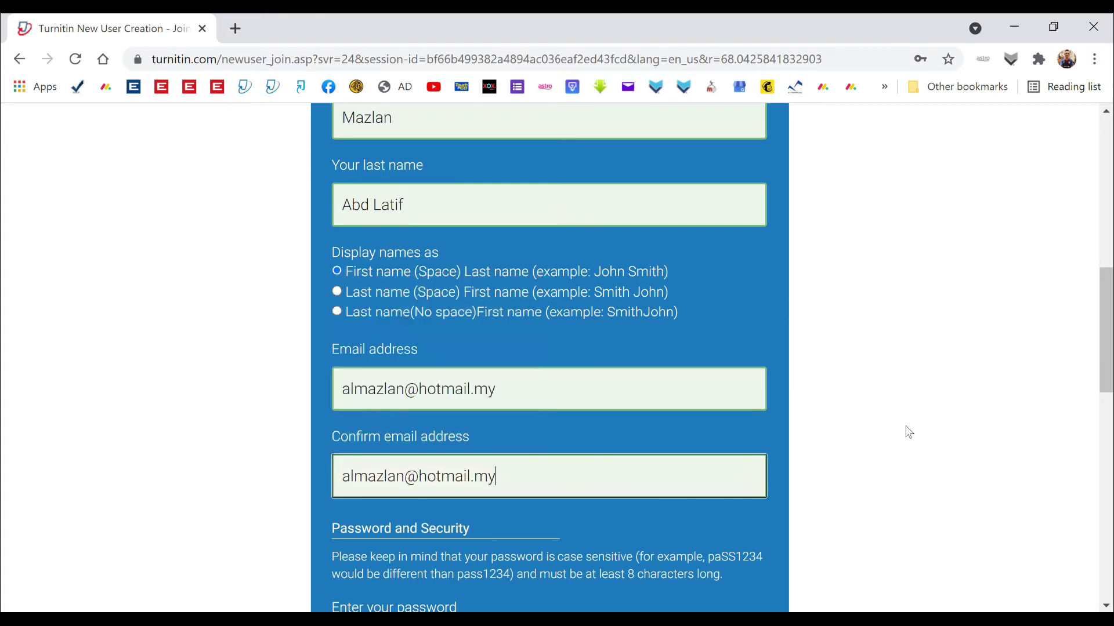
key(Tab)
key(ctrl+v)
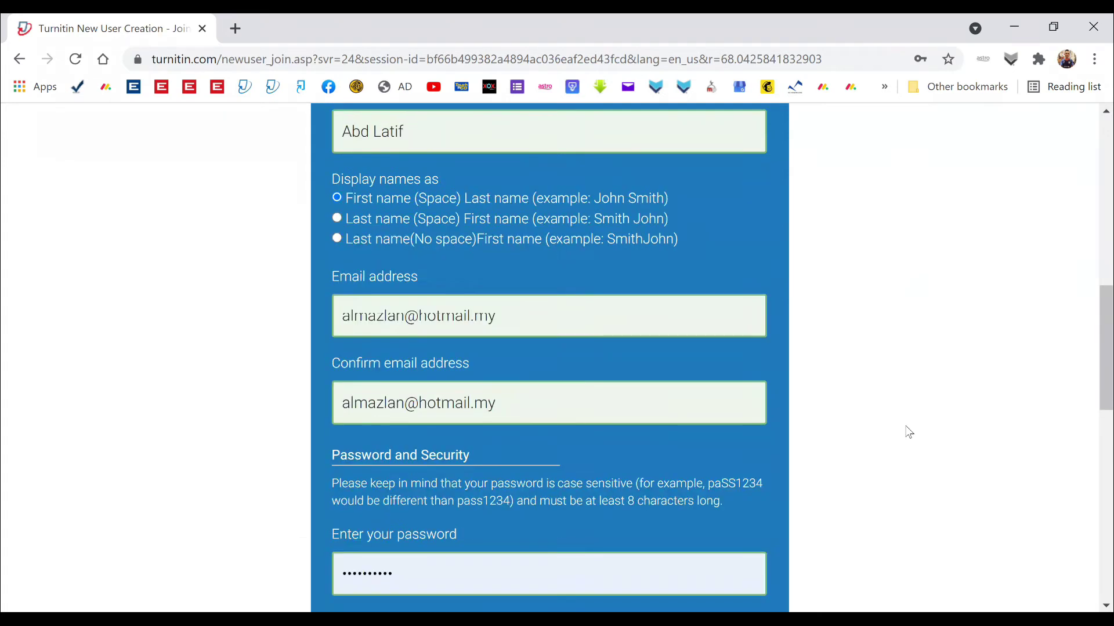
- Retype the account password in the password field and move on to its confirmation
scroll(908, 432, down, 1)
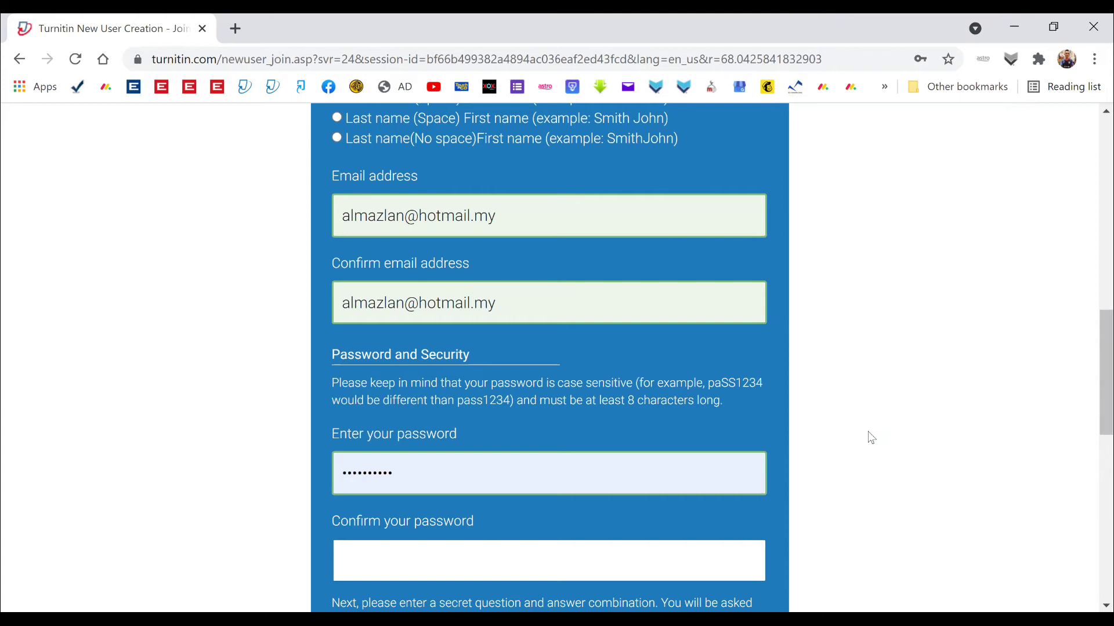
scroll(754, 429, down, 1)
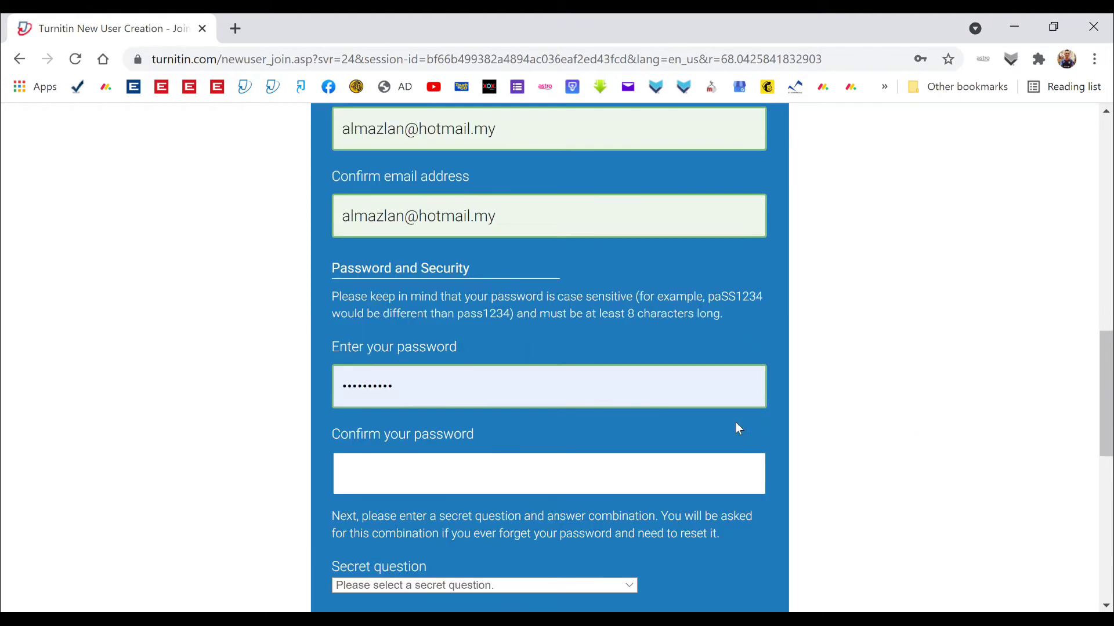
double_click(548, 390)
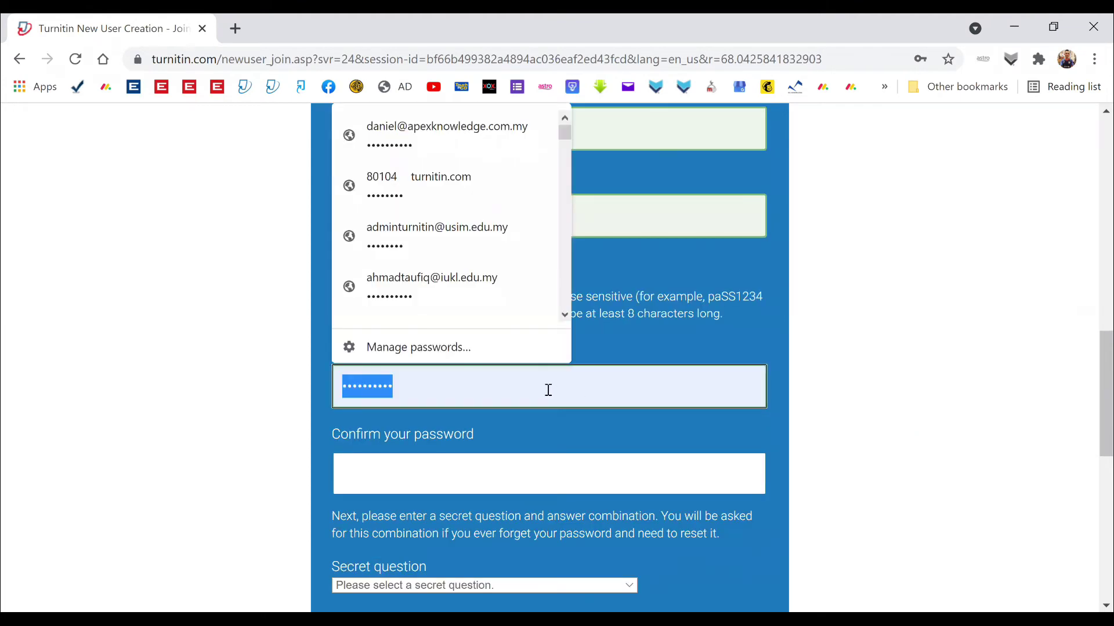
text(•••••••••)
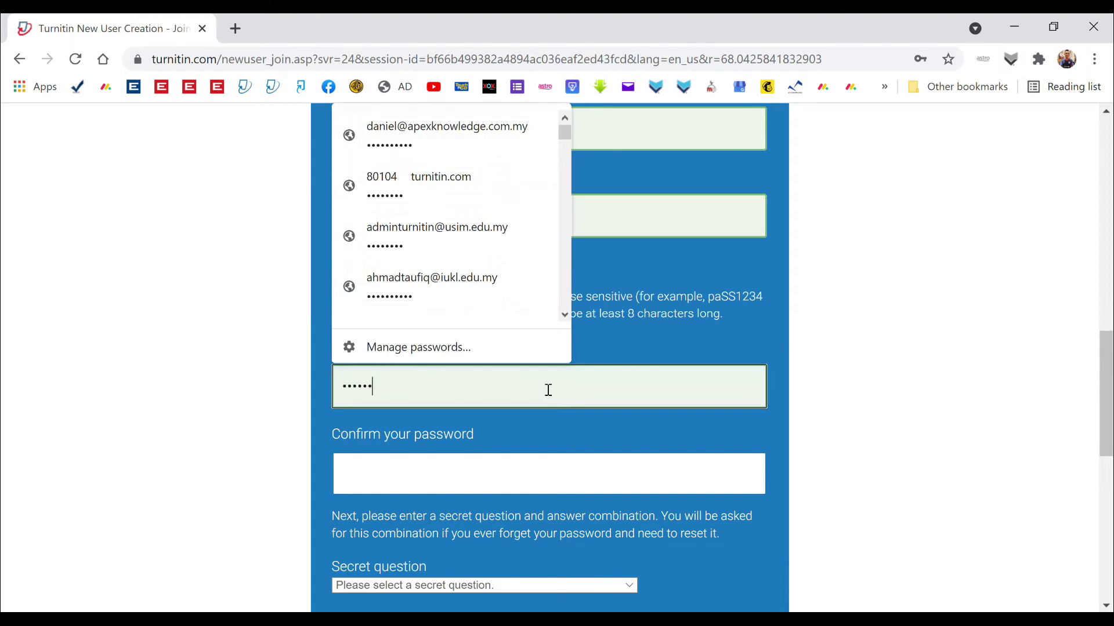
text(•)
key(Tab)
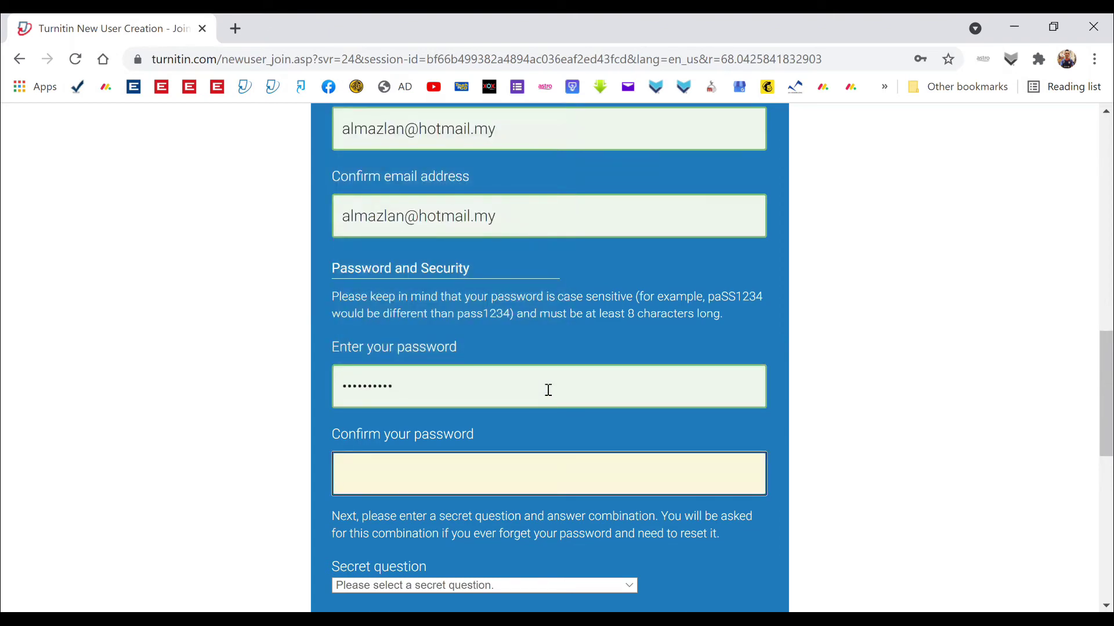
text(••••••••••)
scroll(547, 389, down, 3)
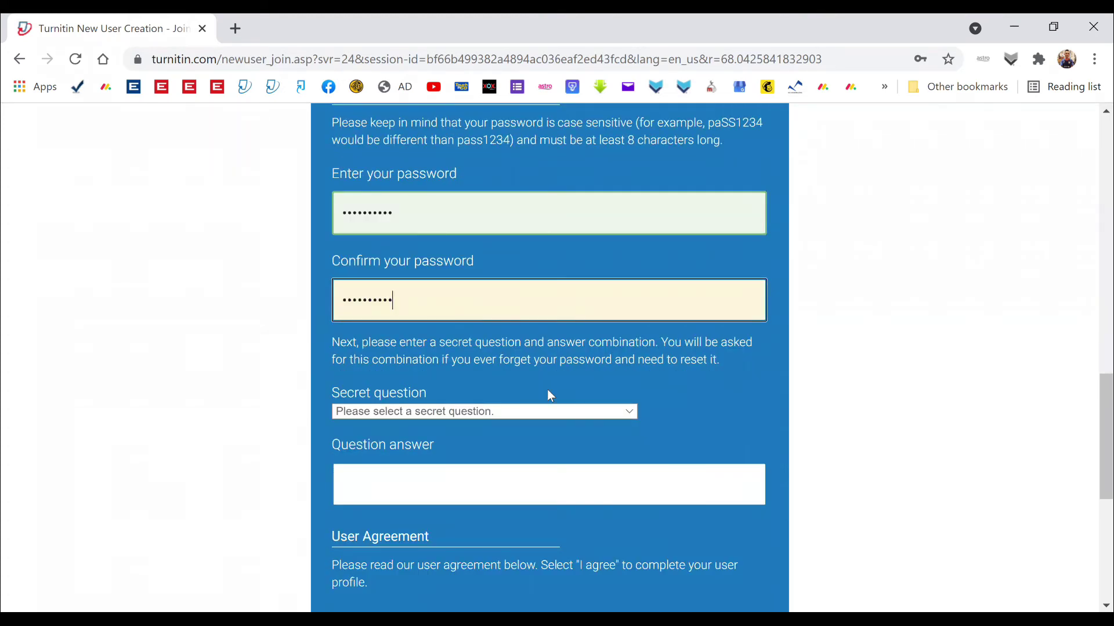
- Choose the 'Who was the first author that you can remember reading?' question and type the secret answer
click(459, 413)
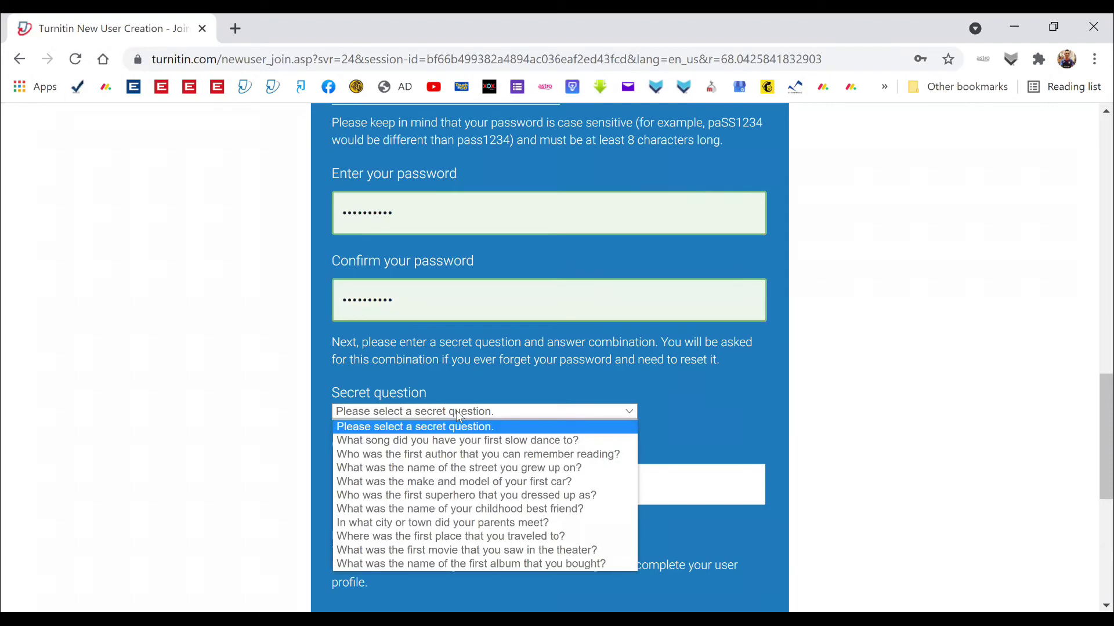
click(461, 455)
scroll(493, 434, down, 1)
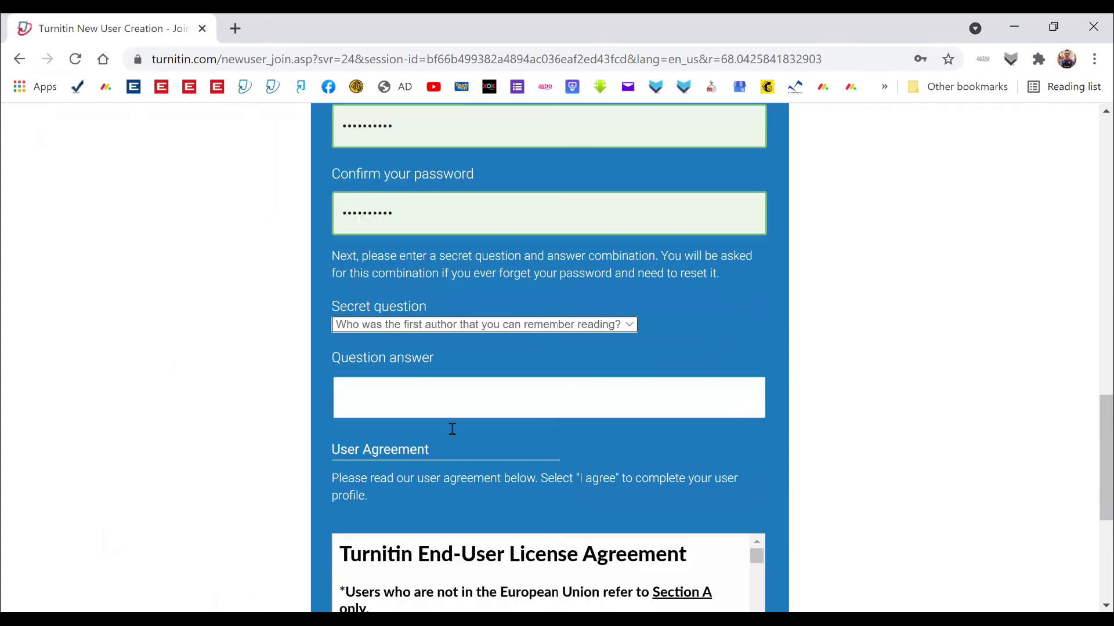
key(Tab)
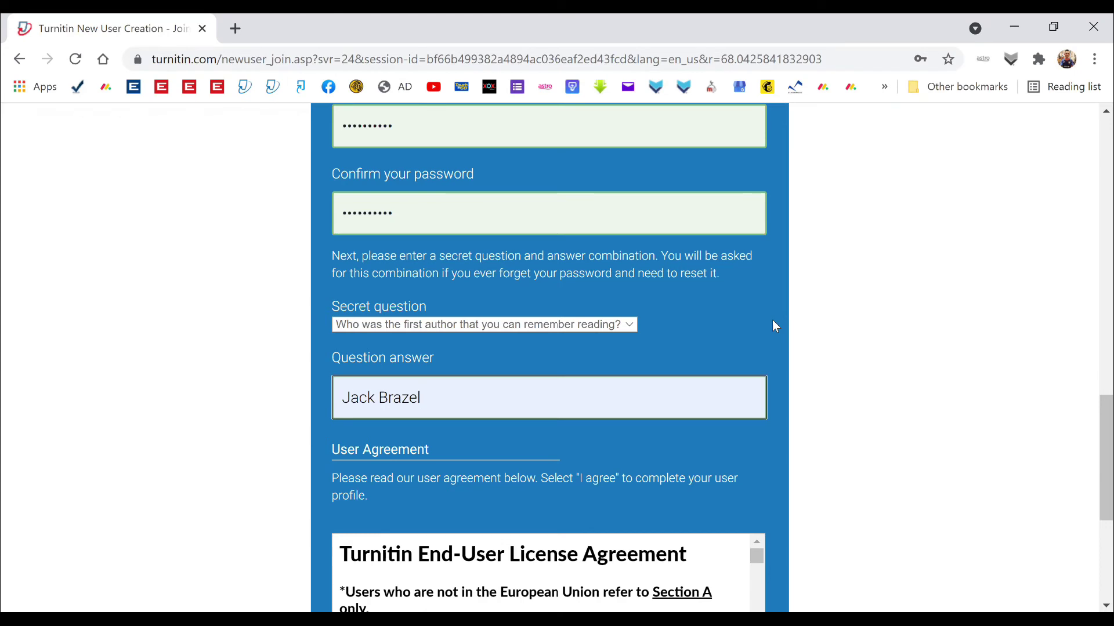
- Read through the End-User License Agreement and tick the reCAPTCHA 'I'm not a robot' box
scroll(777, 347, down, 1)
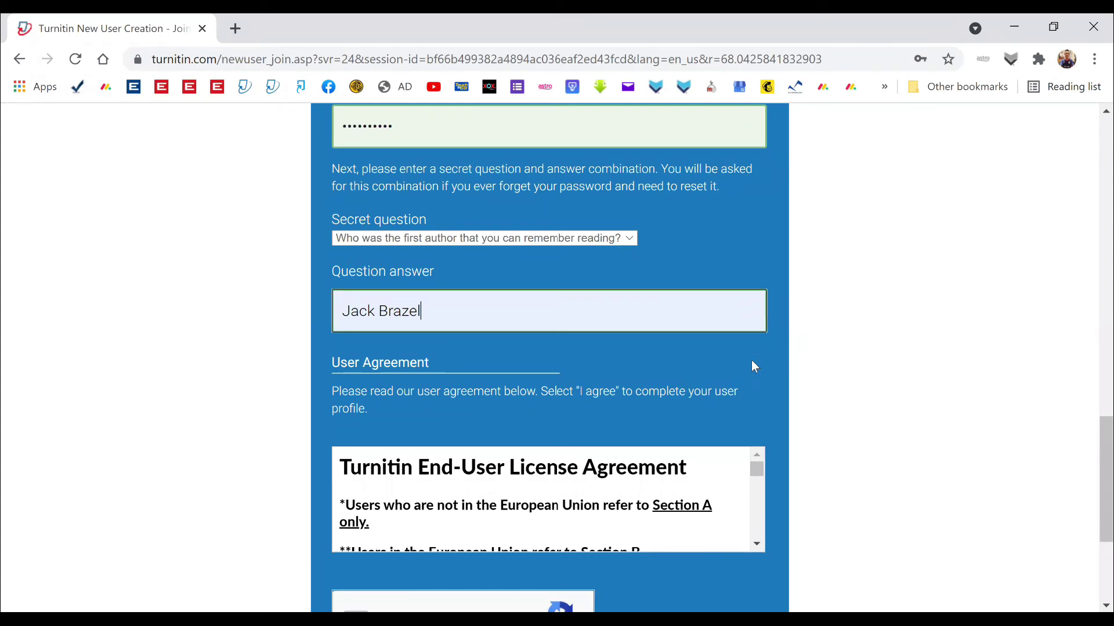
scroll(722, 408, down, 1)
scroll(702, 411, down, 1)
scroll(702, 411, down, 2)
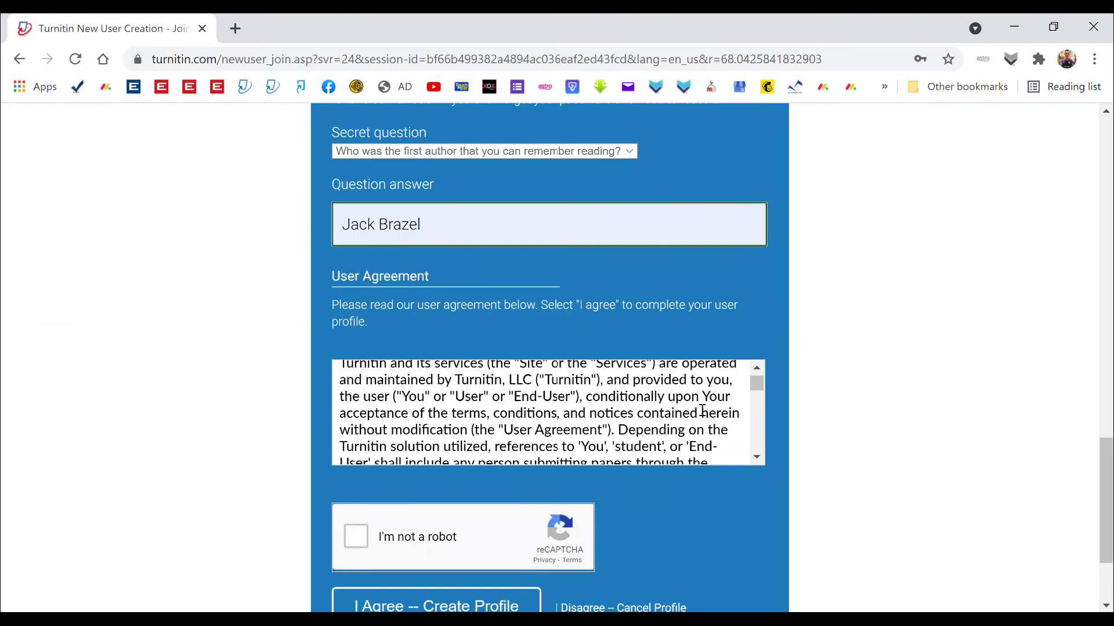
scroll(702, 411, up, 4)
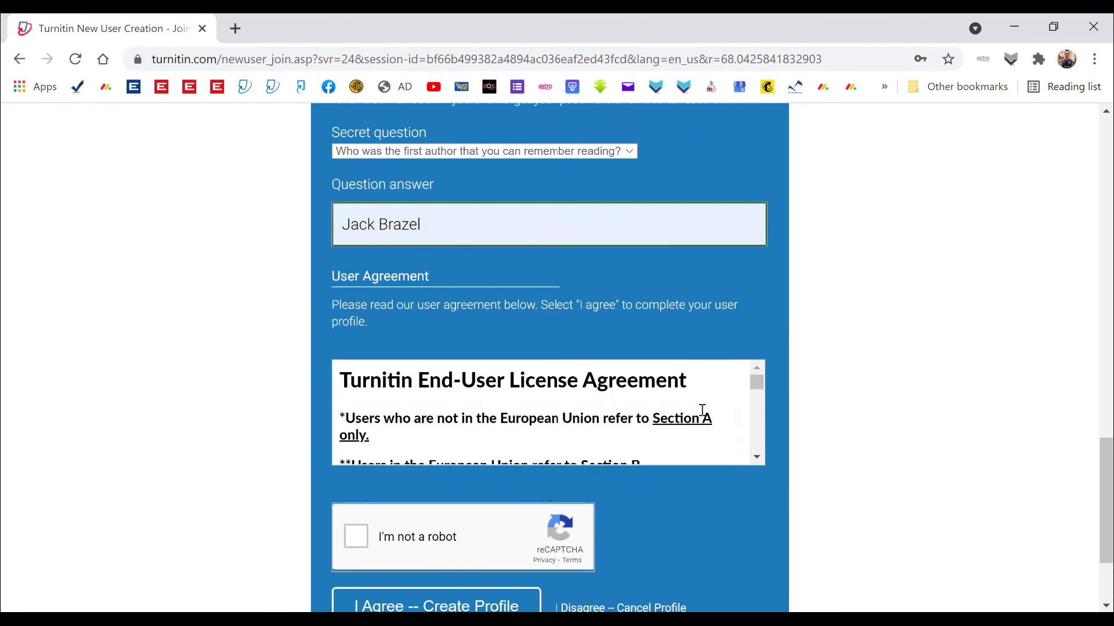
scroll(701, 411, down, 4)
scroll(841, 397, down, 2)
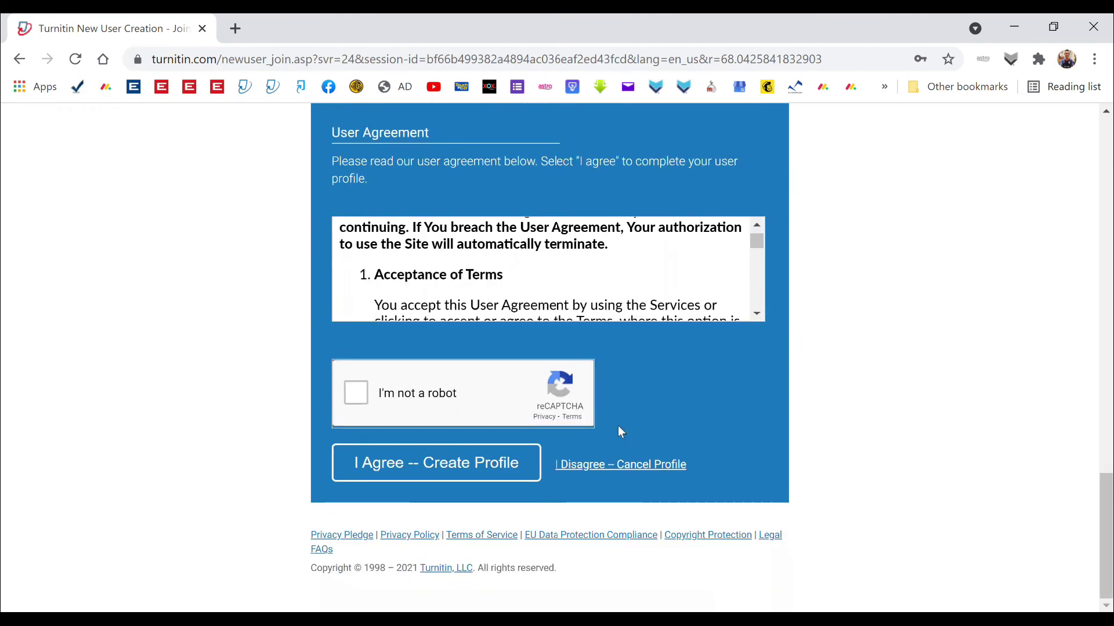
click(355, 393)
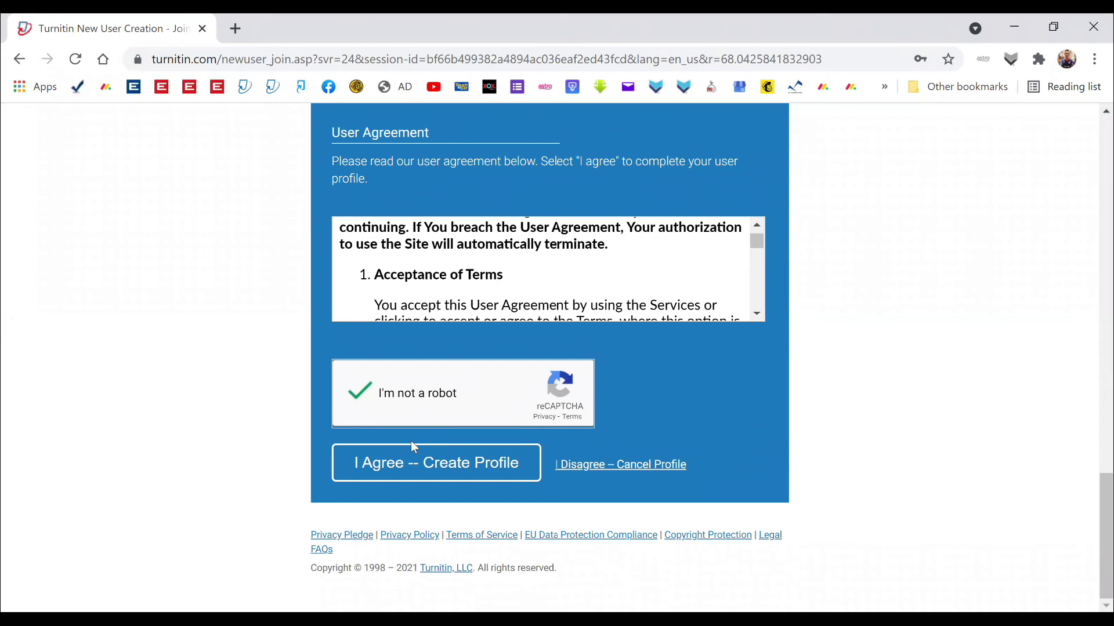
- Agree and create the profile, opening the home page with MGM3211 MARKETING MANAGEMENT, then decline saving the password
click(418, 464)
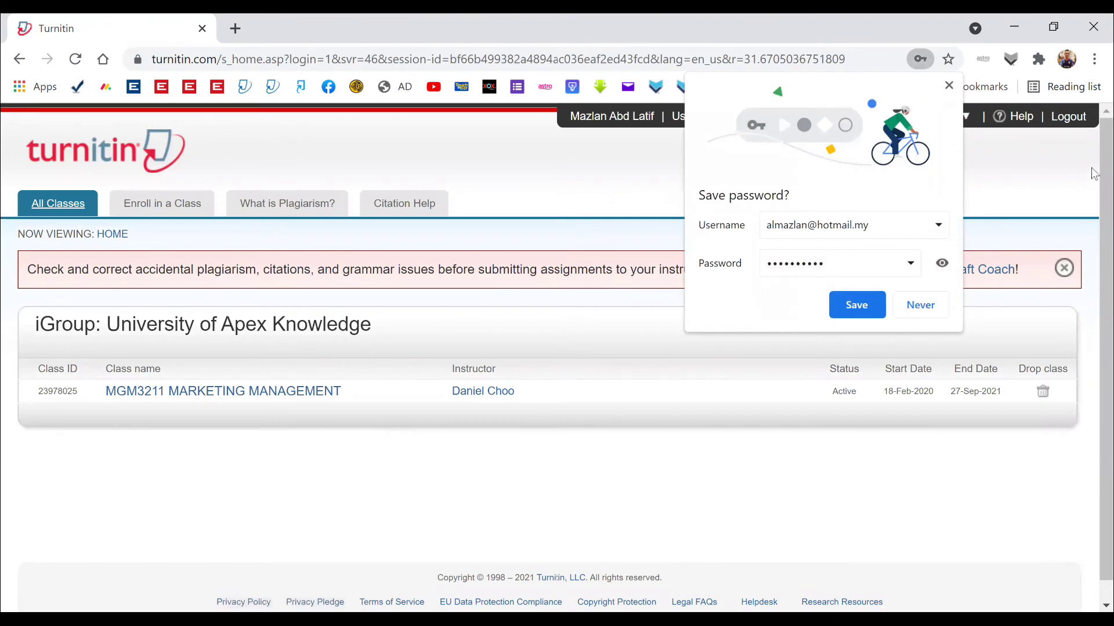
click(949, 87)
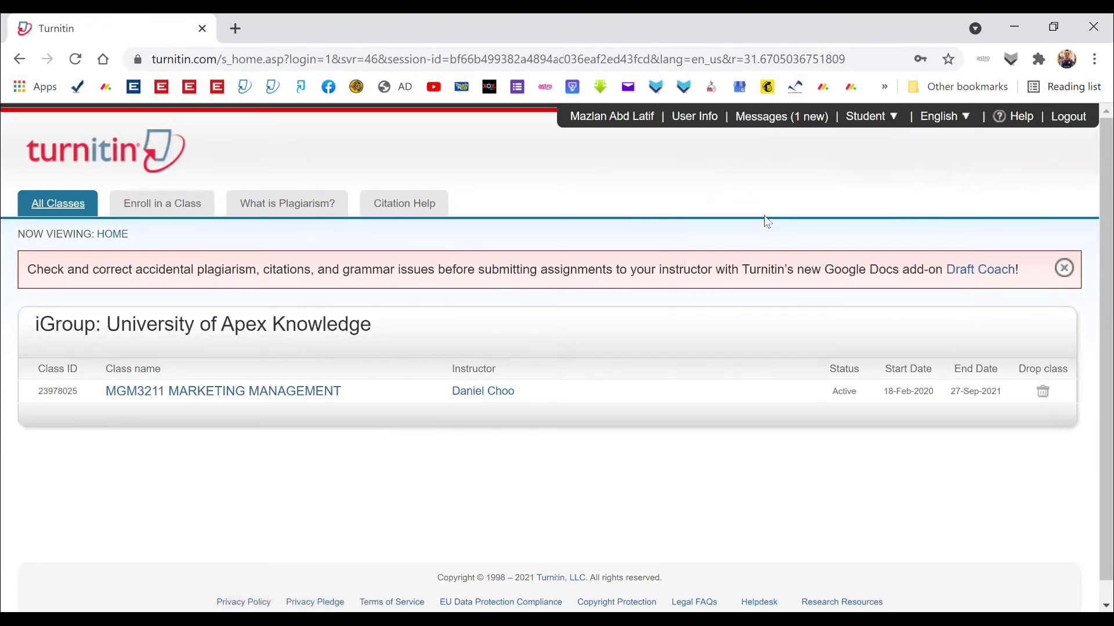